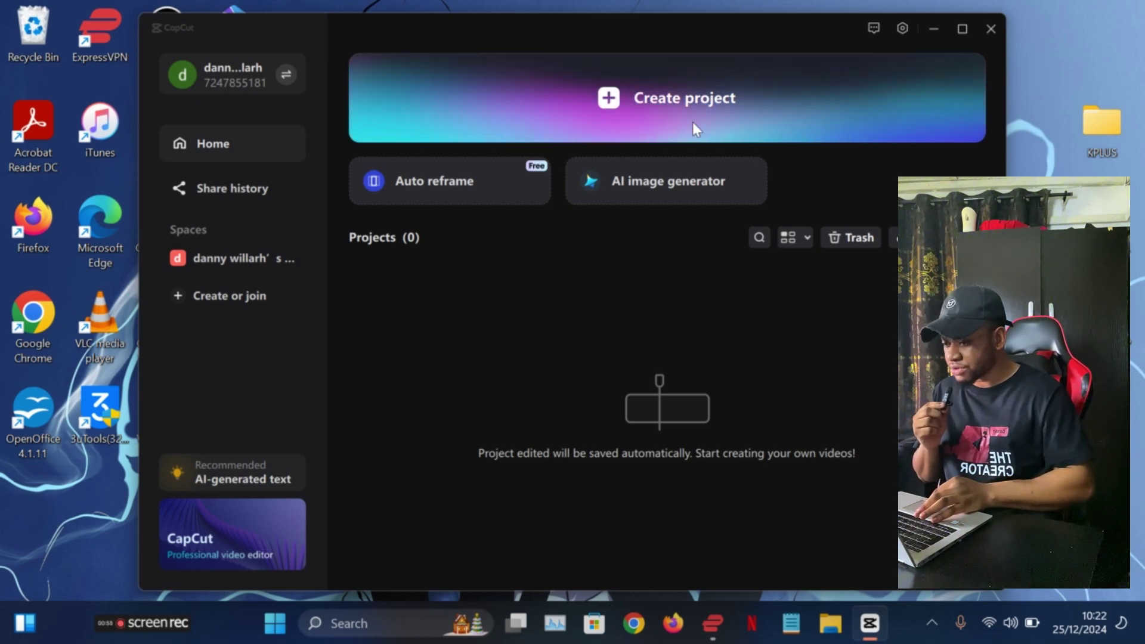
- Create a new CapCut project and maximize the editor window
click(715, 113)
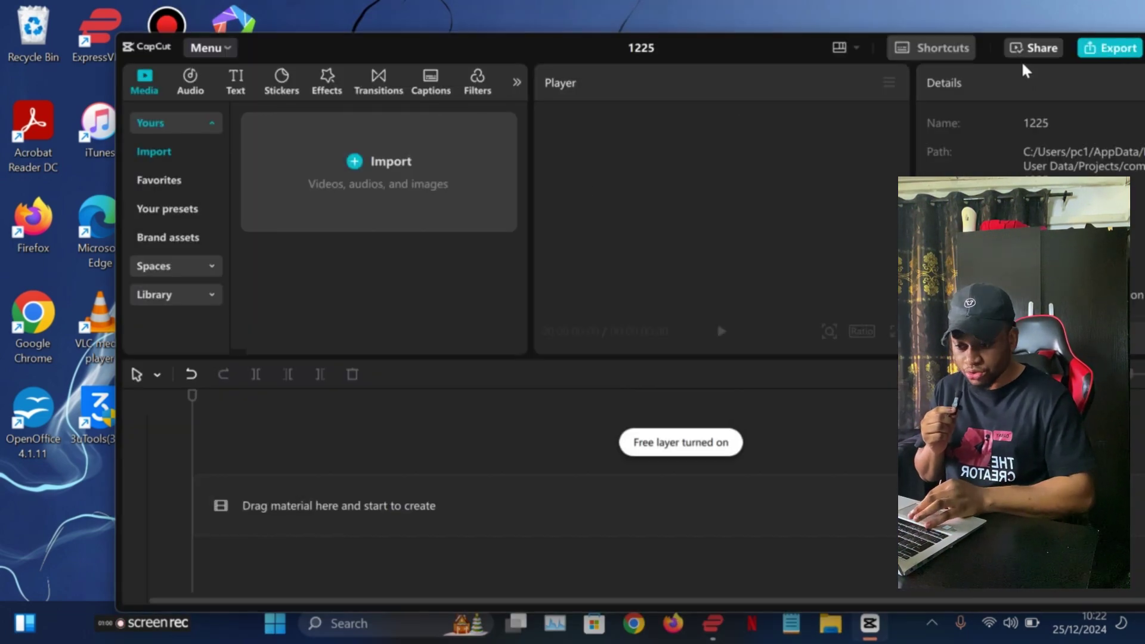
drag(785, 48, 674, 37)
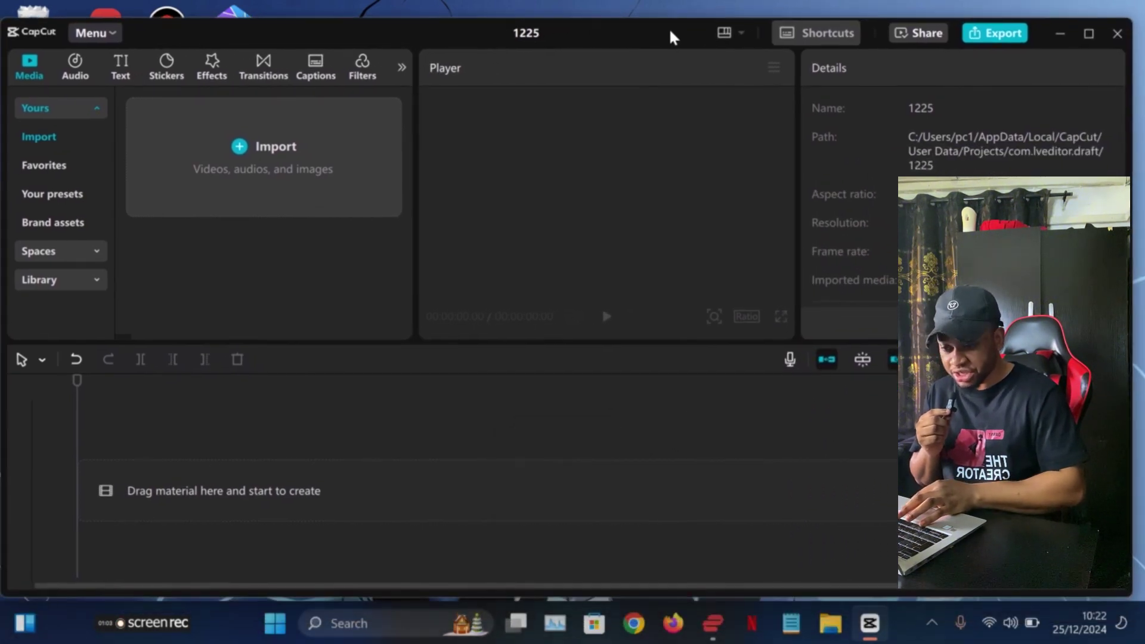
click(1088, 34)
- Import TEST FILE.mp4 and place it on the timeline as a clip
click(326, 152)
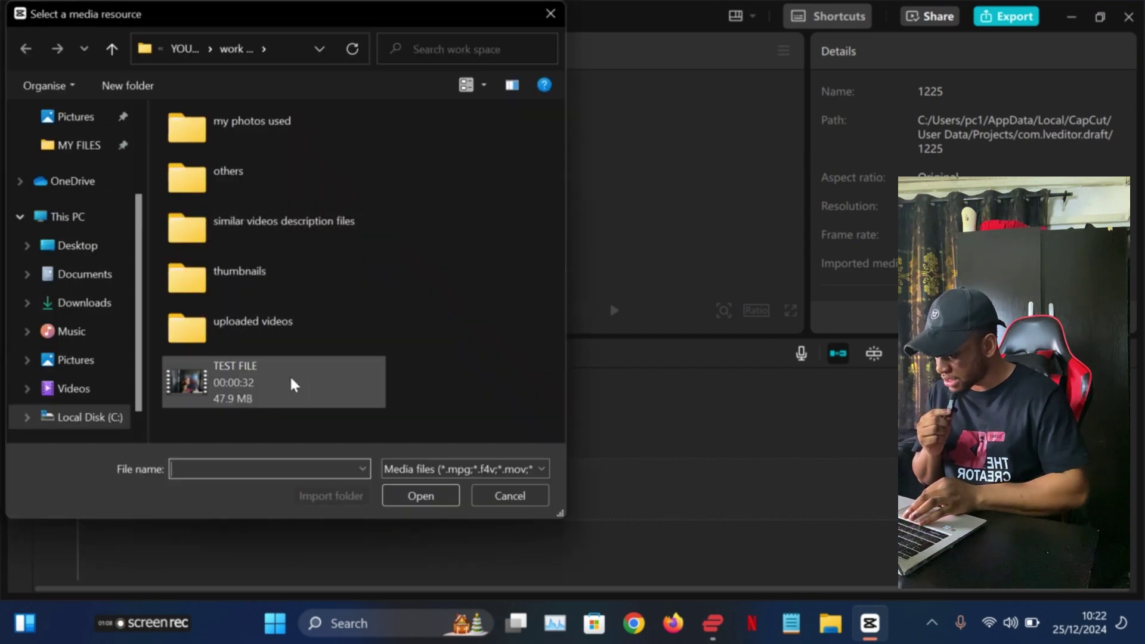
click(272, 385)
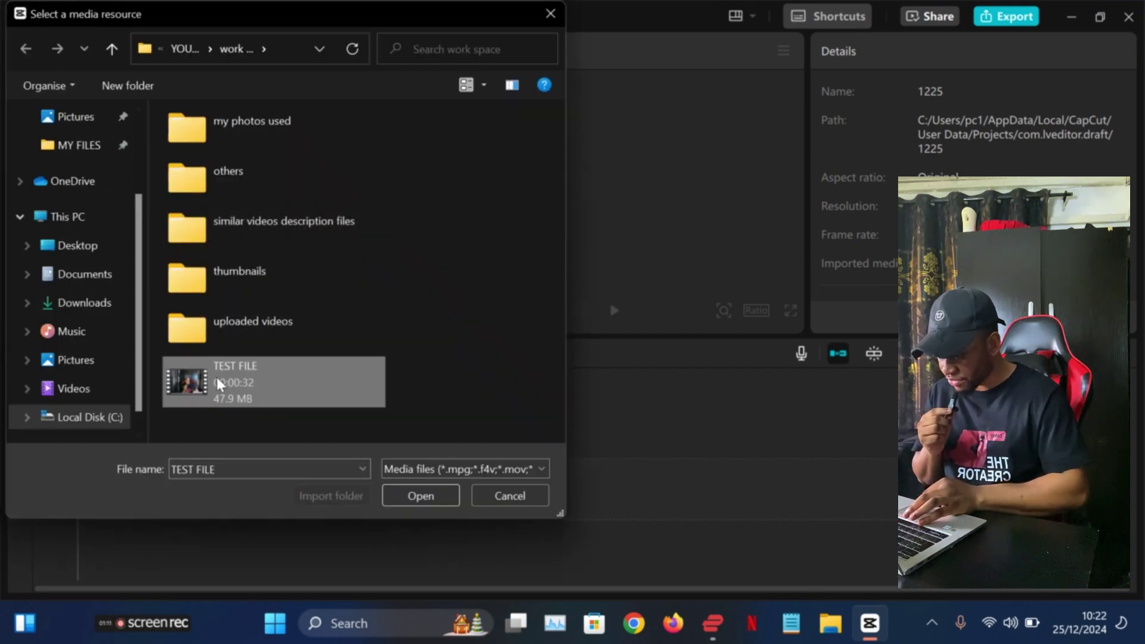
click(421, 496)
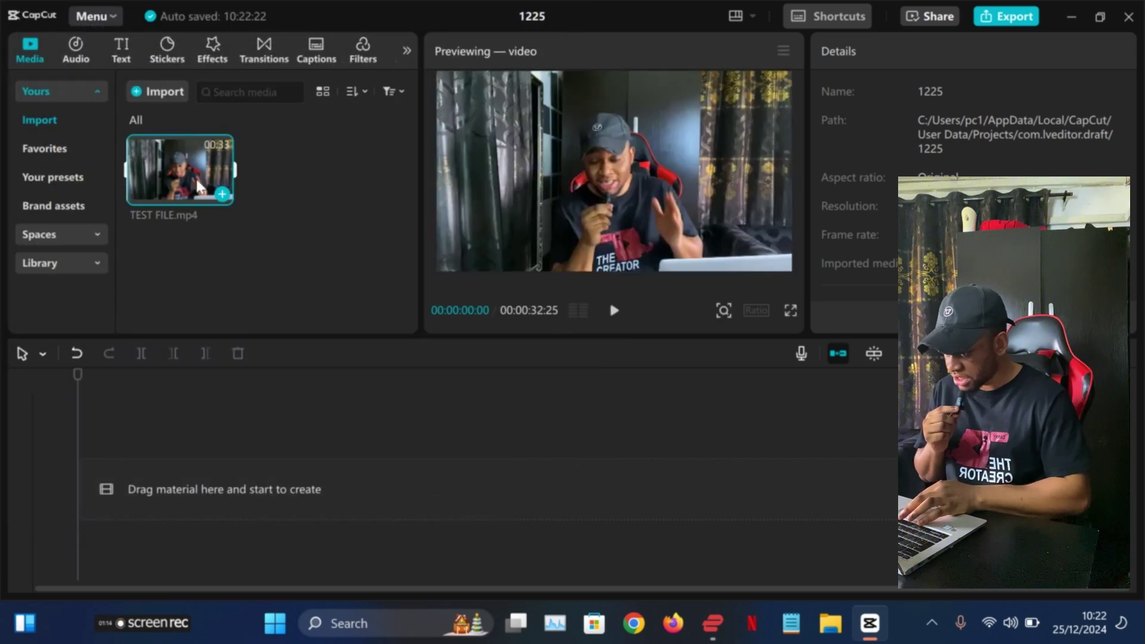
drag(192, 170, 241, 471)
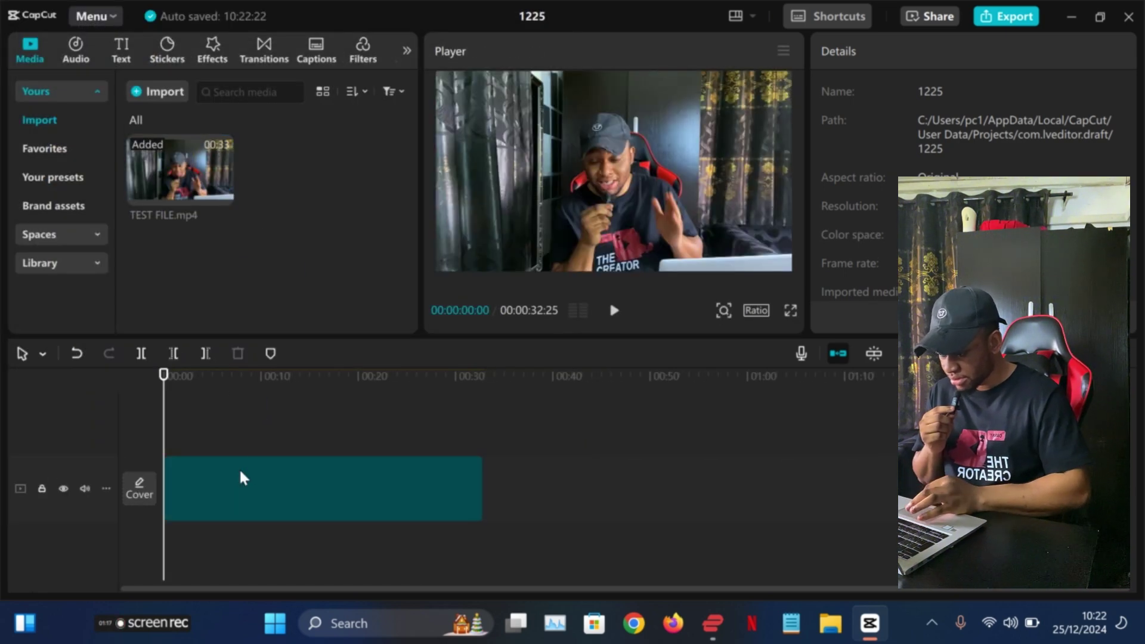
click(615, 311)
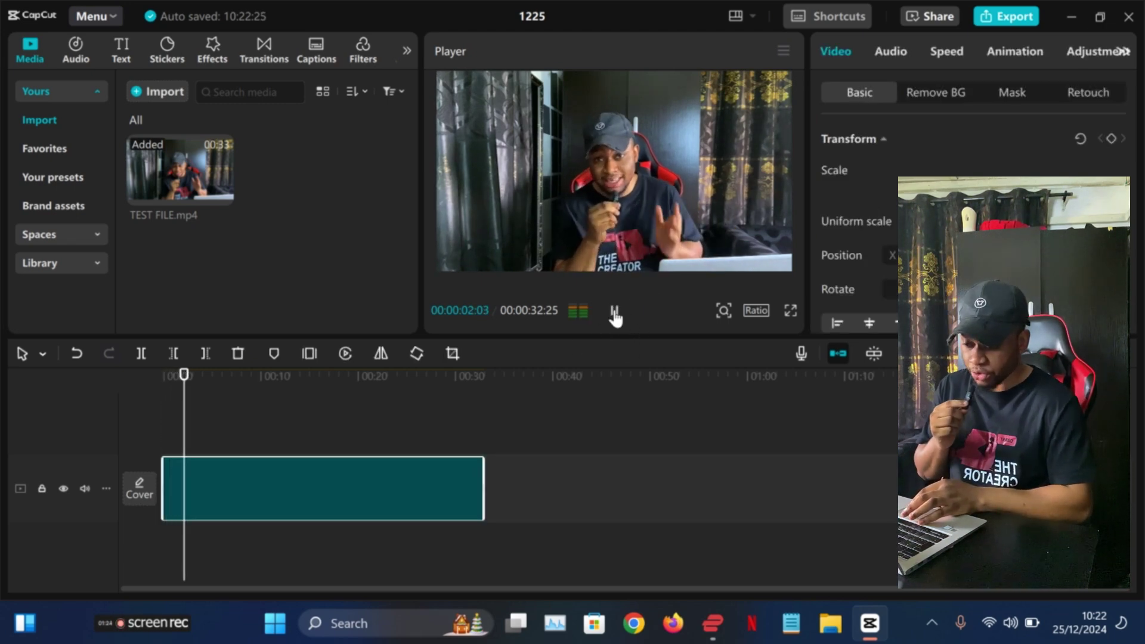
click(615, 312)
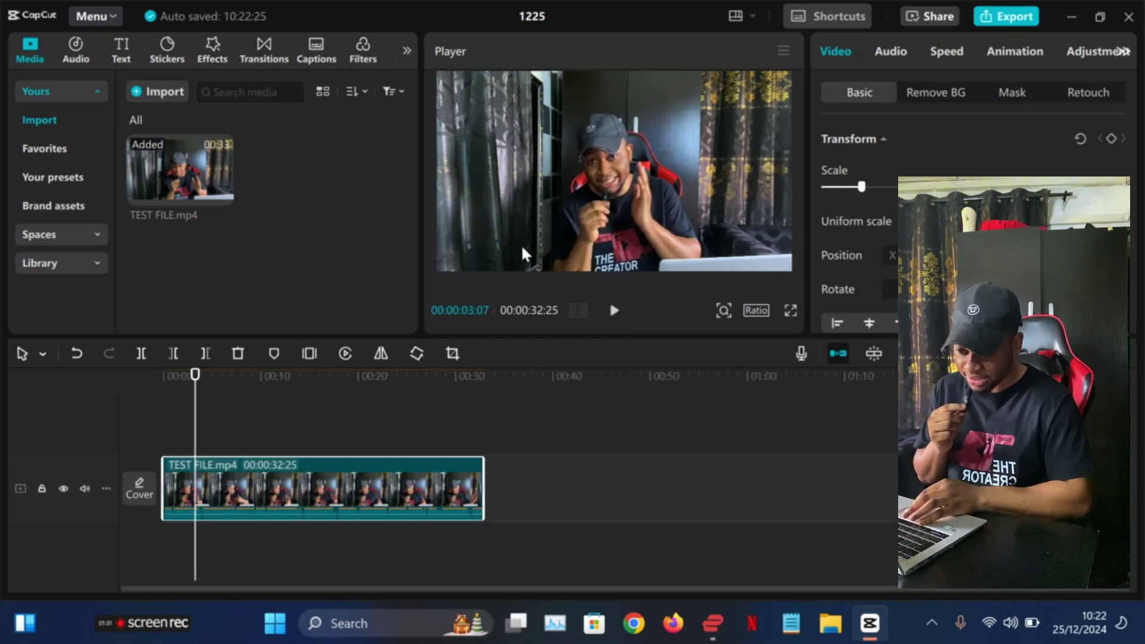
drag(194, 377, 84, 405)
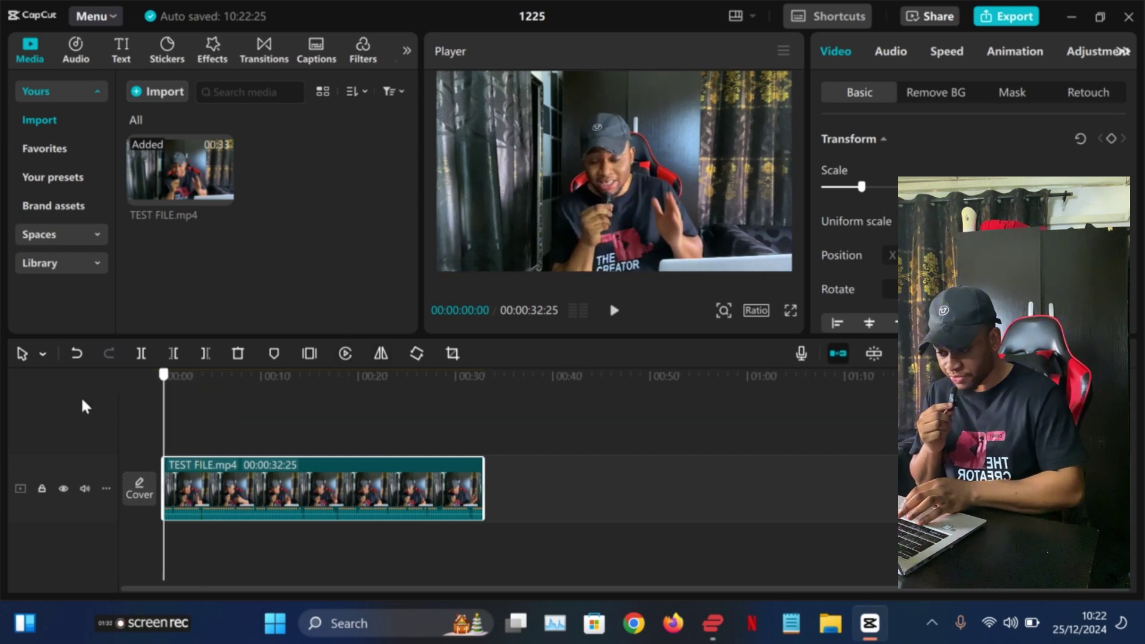
- Search the effects library for 'BLUR' and add the Blur effect to the timeline
click(208, 55)
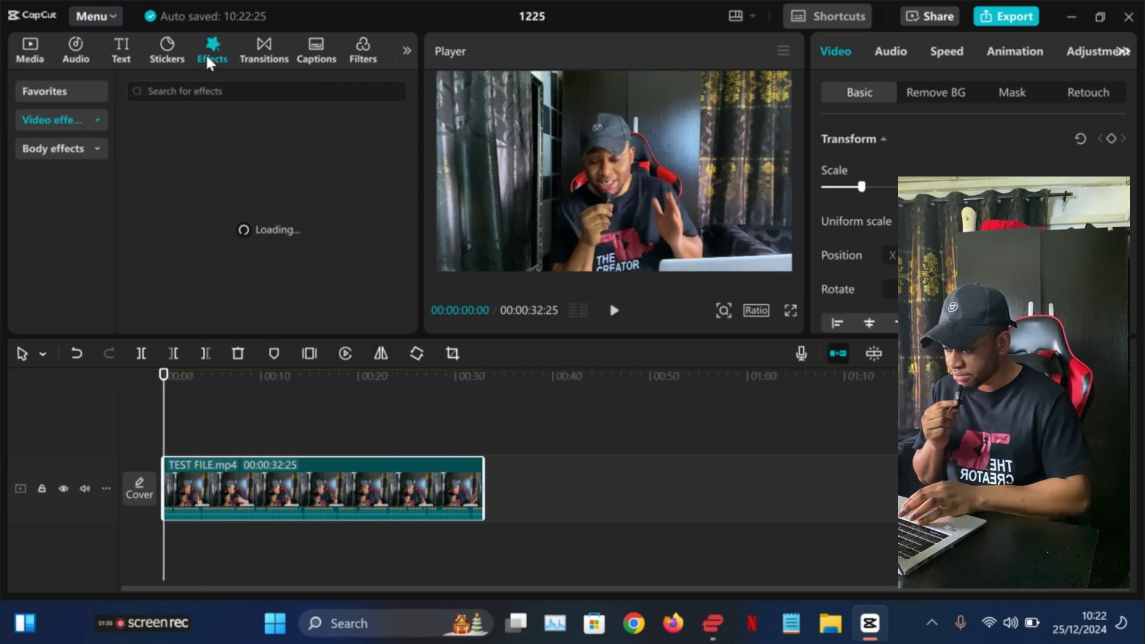
click(233, 93)
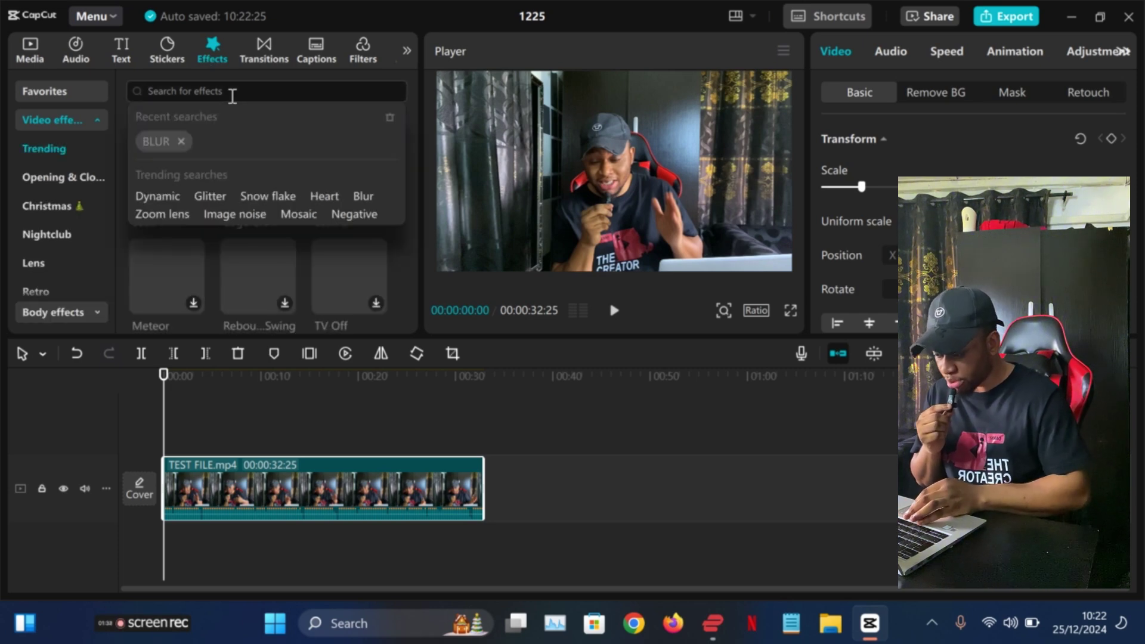
text(BLUR)
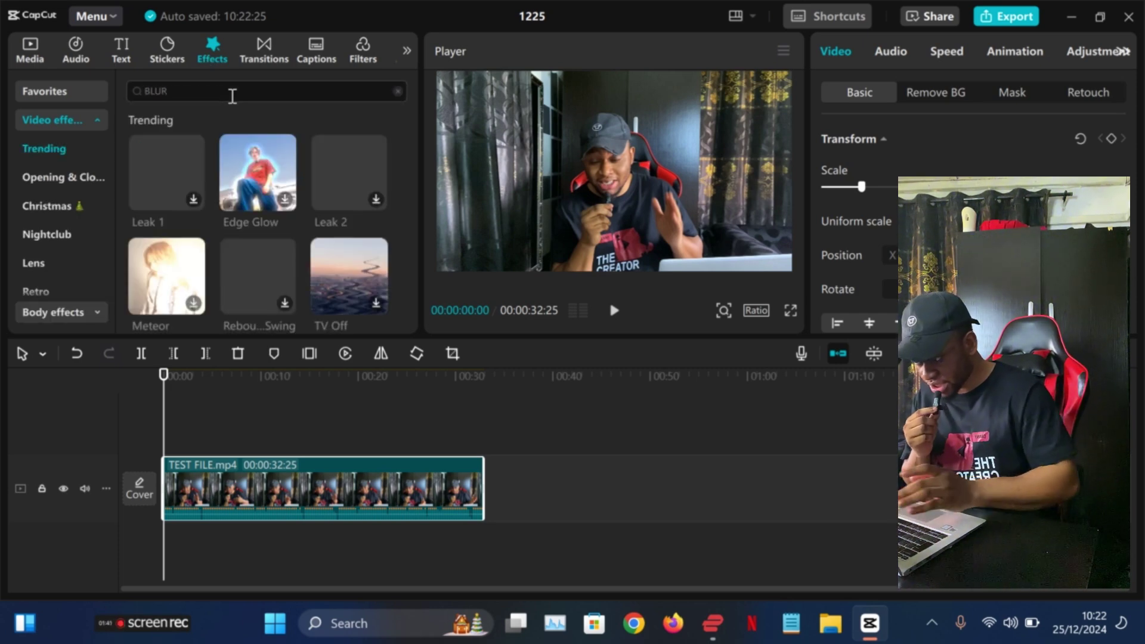
key(Return)
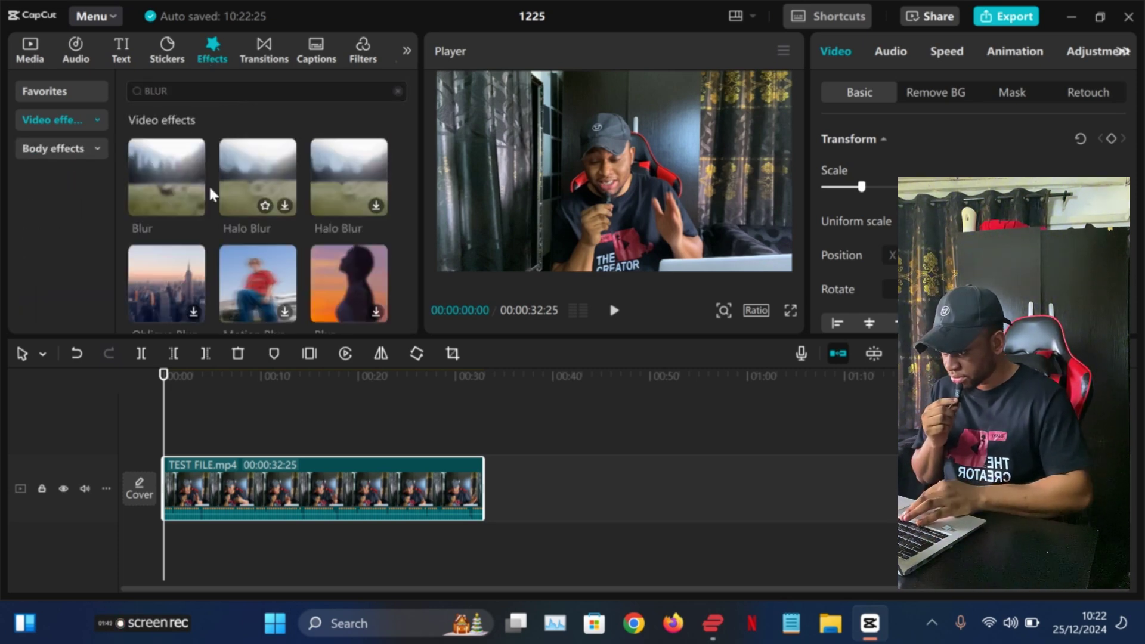
mouse_move(167, 181)
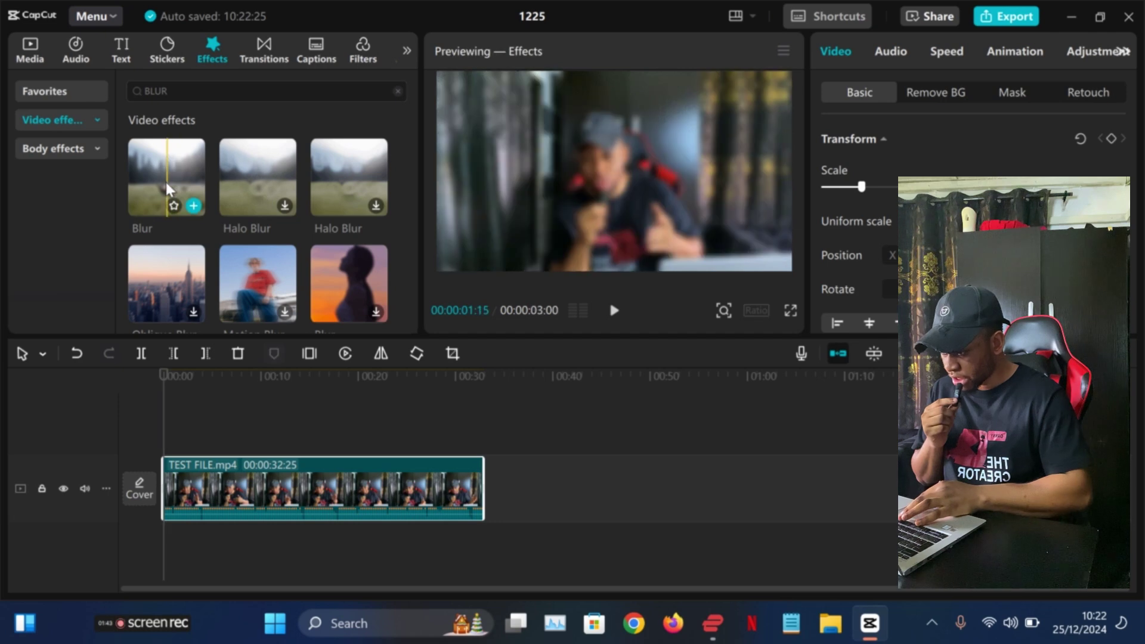
click(194, 207)
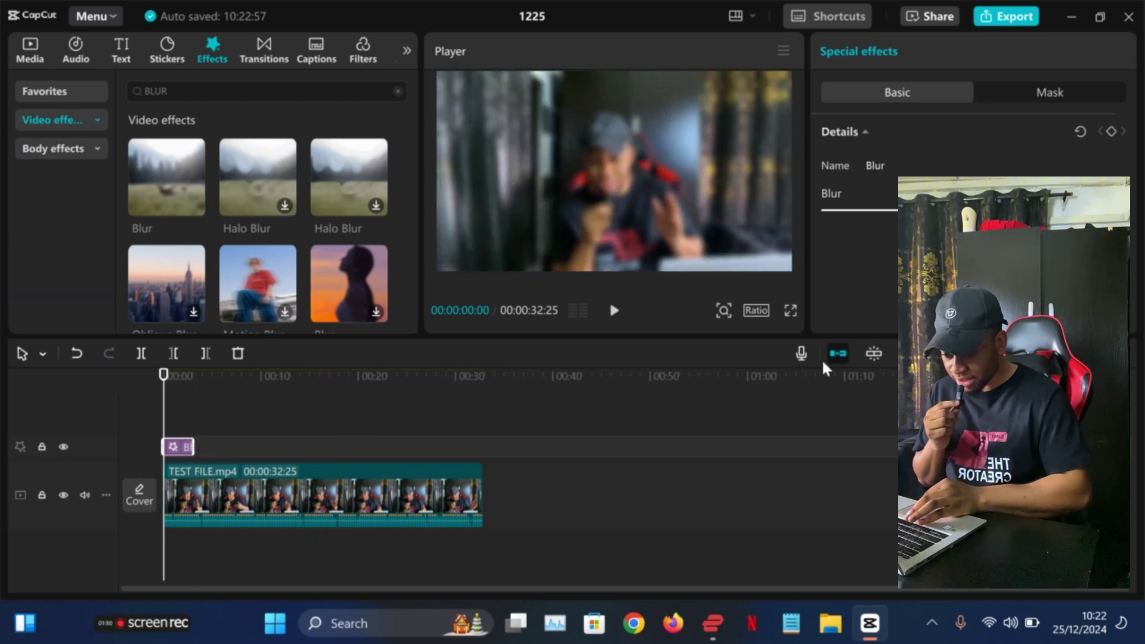
- Stretch the Blur effect across the full TEST FILE clip and preview the blurred playback
key(ctrl+equal)
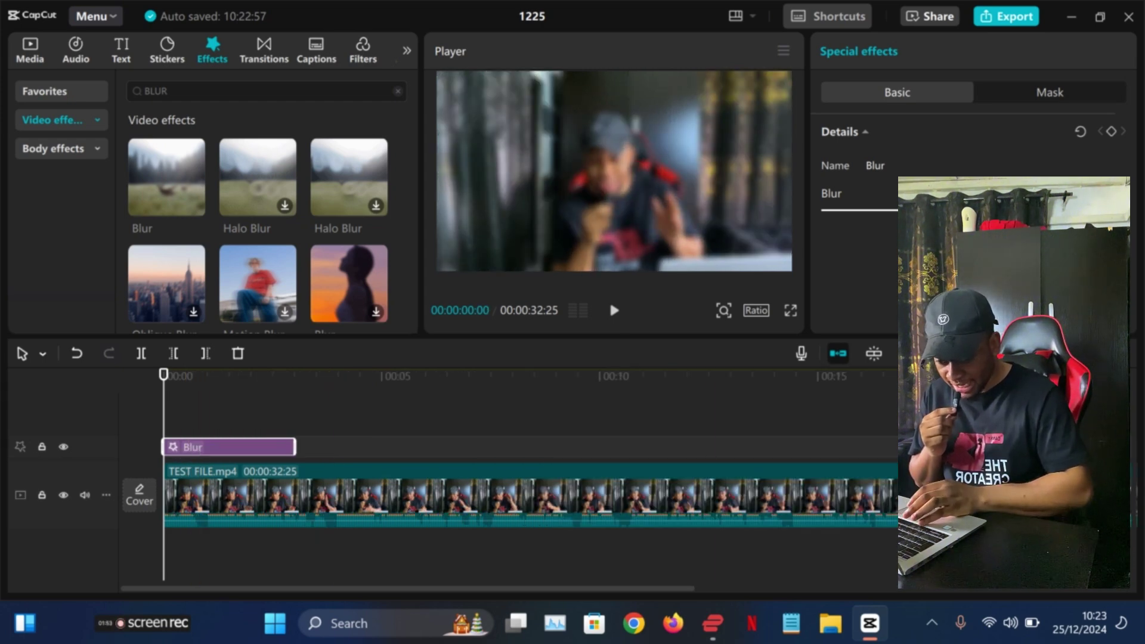
key(ctrl+minus)
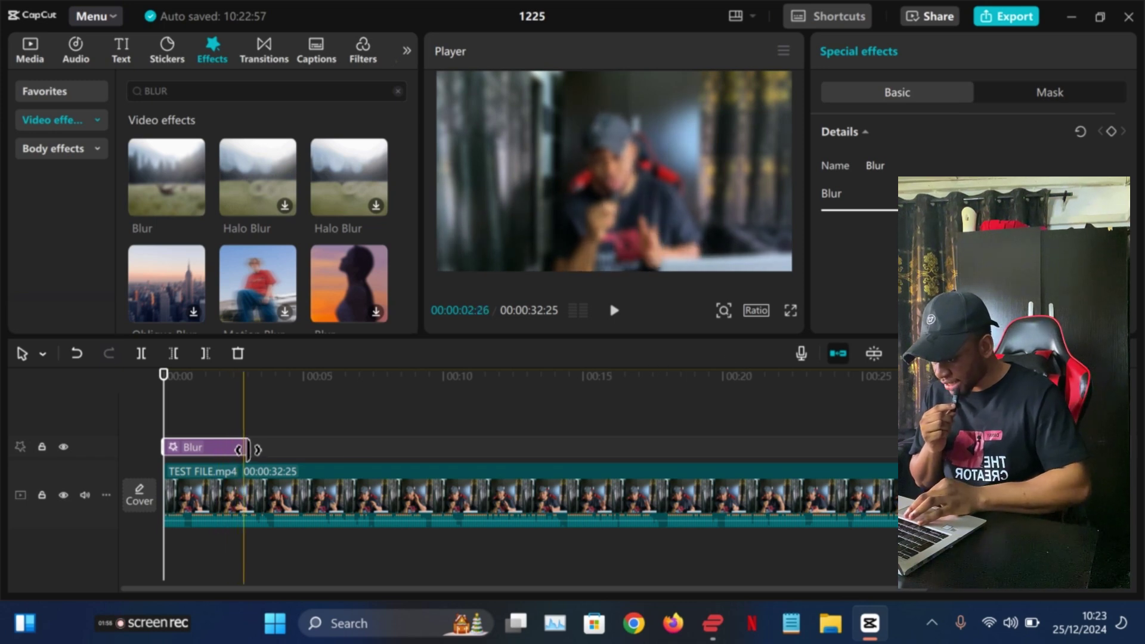
drag(249, 449, 1086, 449)
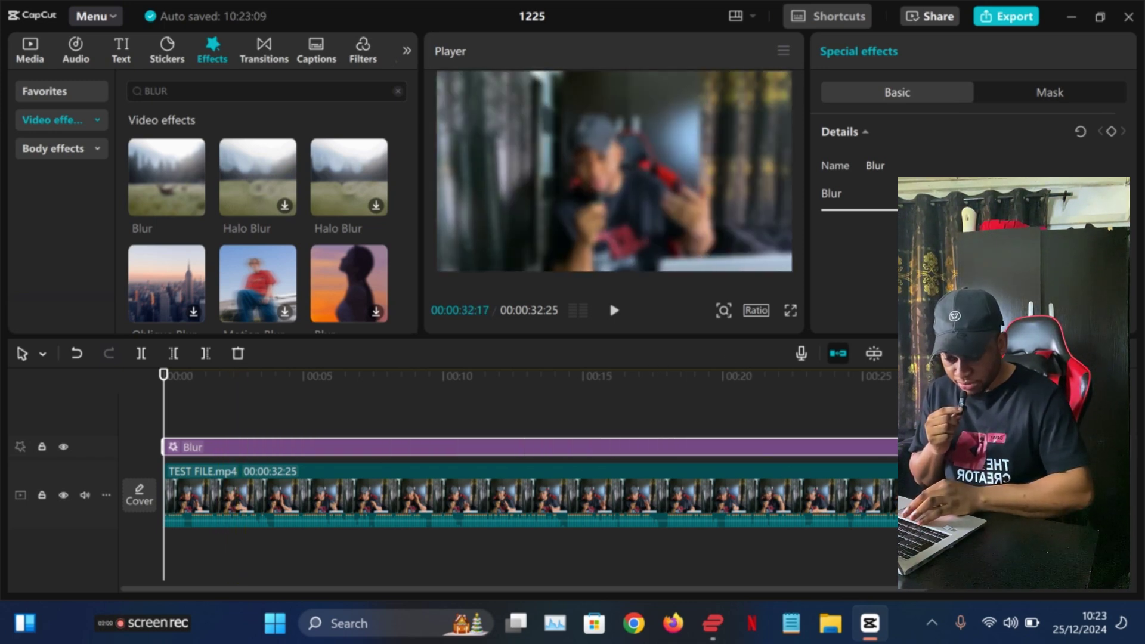
click(614, 311)
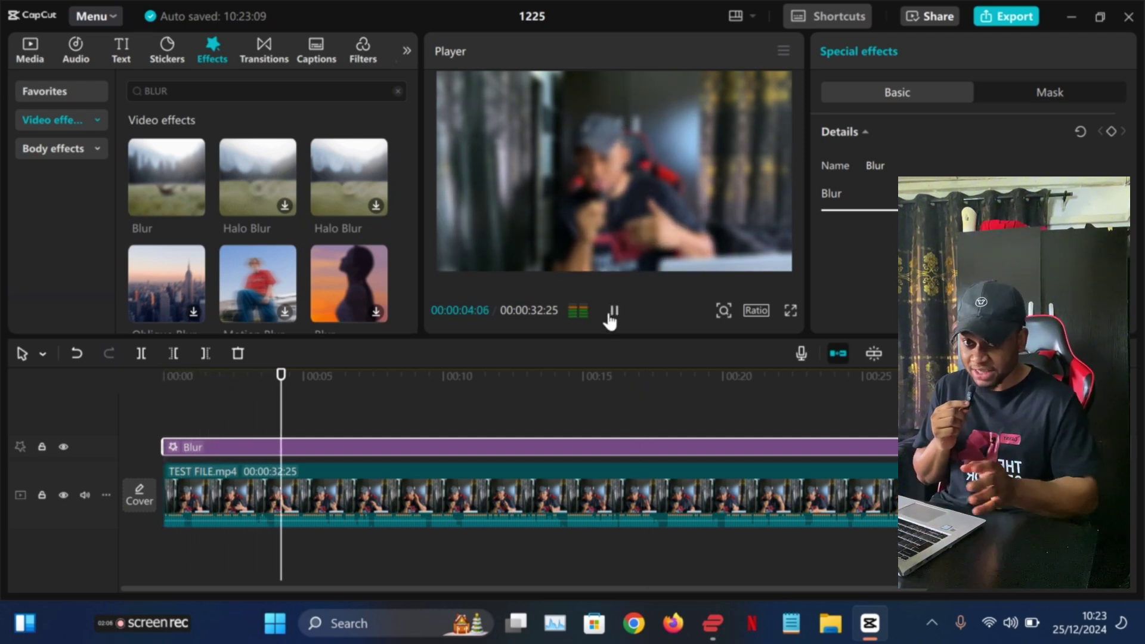
click(614, 312)
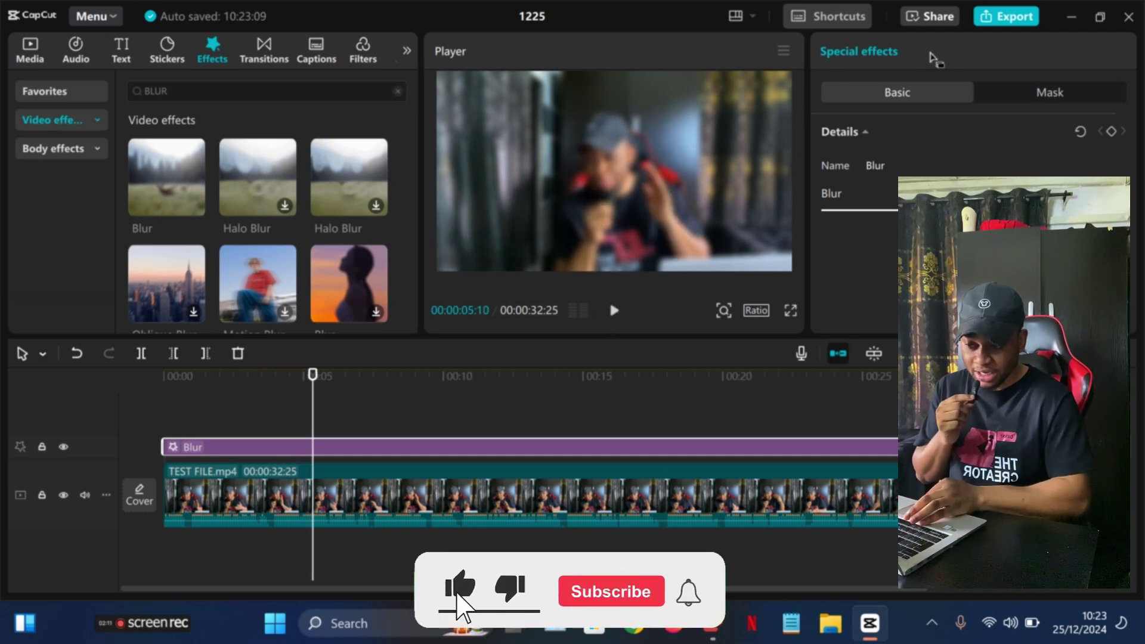
click(1016, 15)
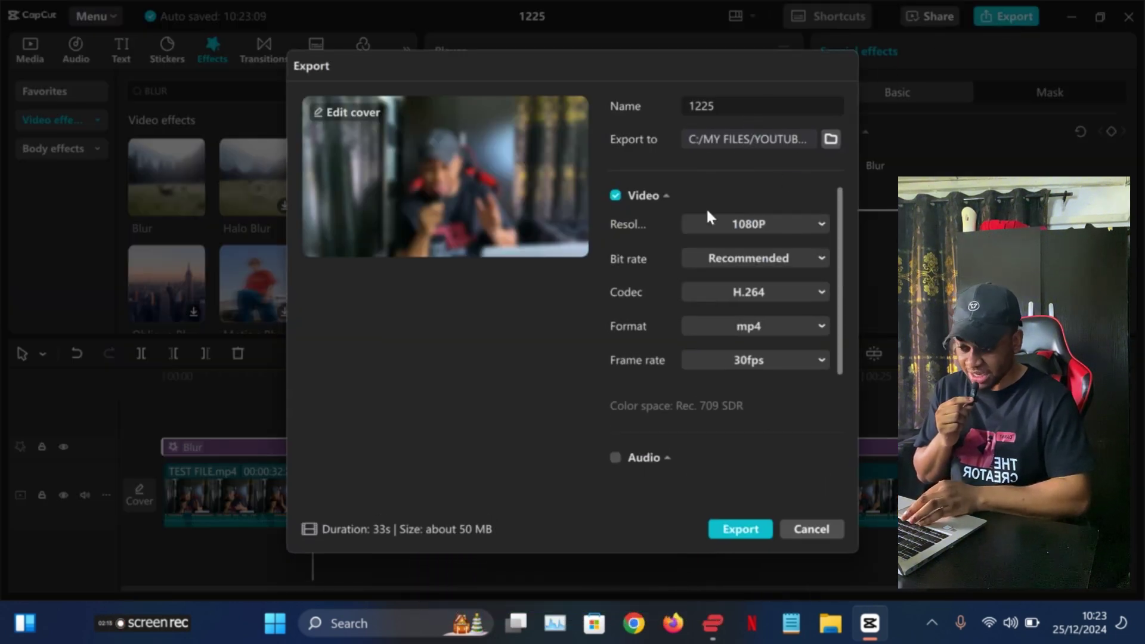
- Export project 1225 as a 1080P, 30fps H.264 mp4
click(740, 529)
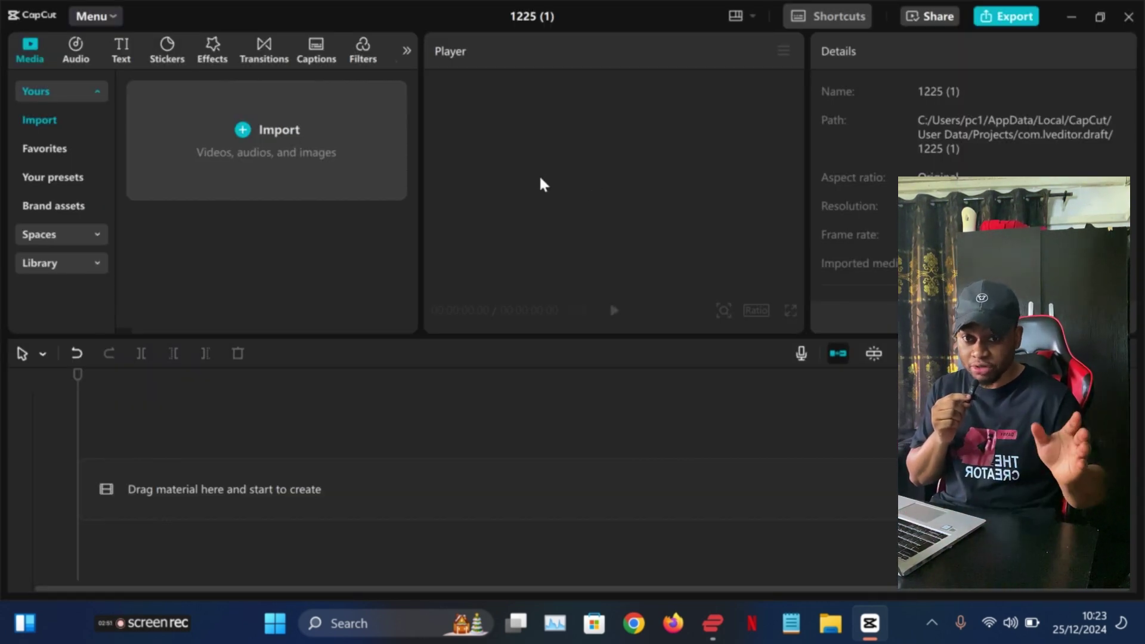
- Import BLURRED.mp4 from the parent folder into the project media
click(286, 146)
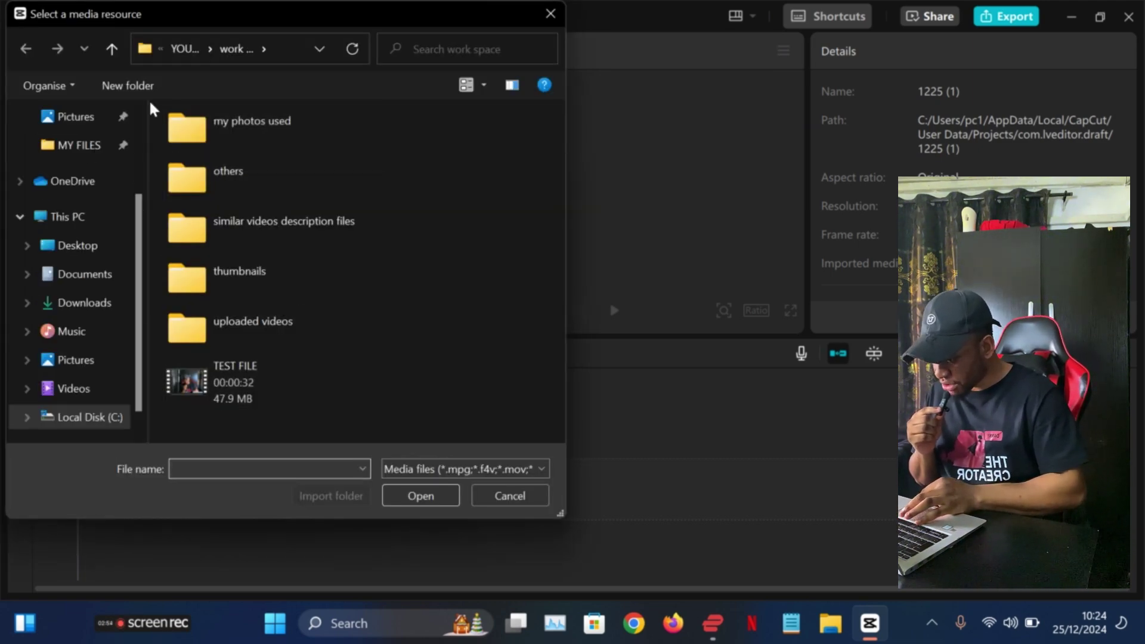
click(112, 51)
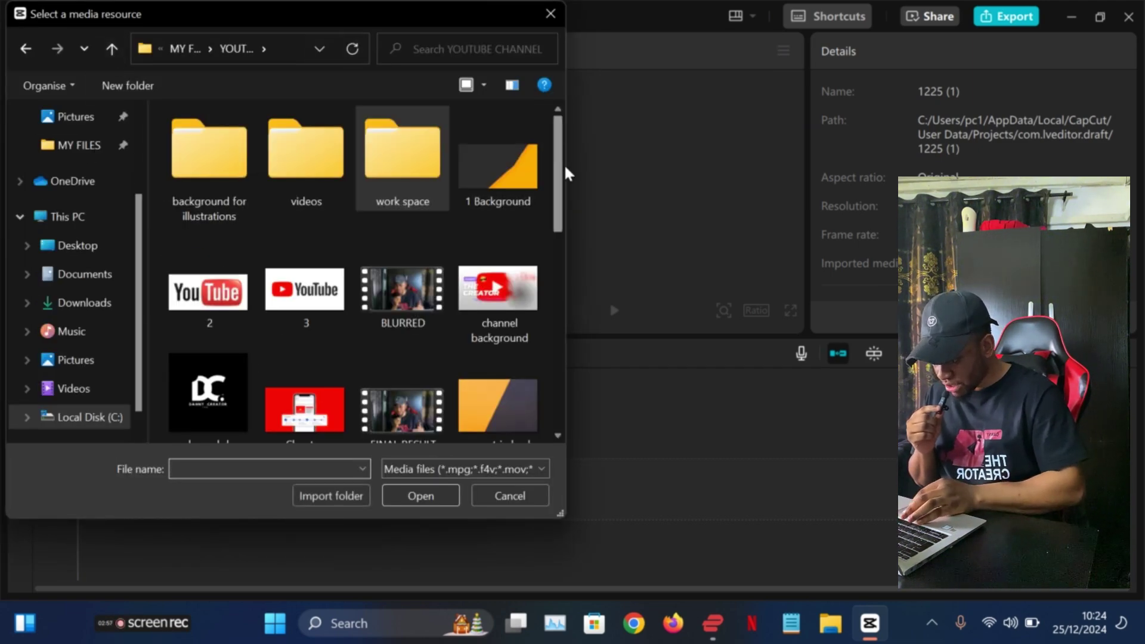
click(423, 287)
click(421, 495)
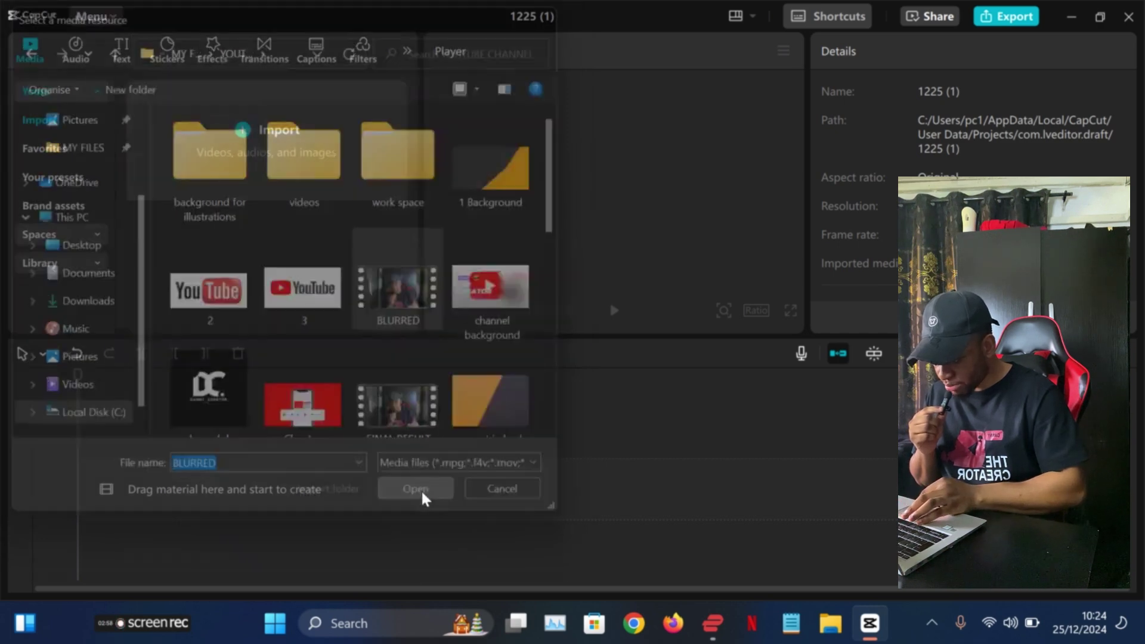
- Place BLURRED.mp4 on the main video track, preview it, and rewind to the start
drag(180, 174, 197, 411)
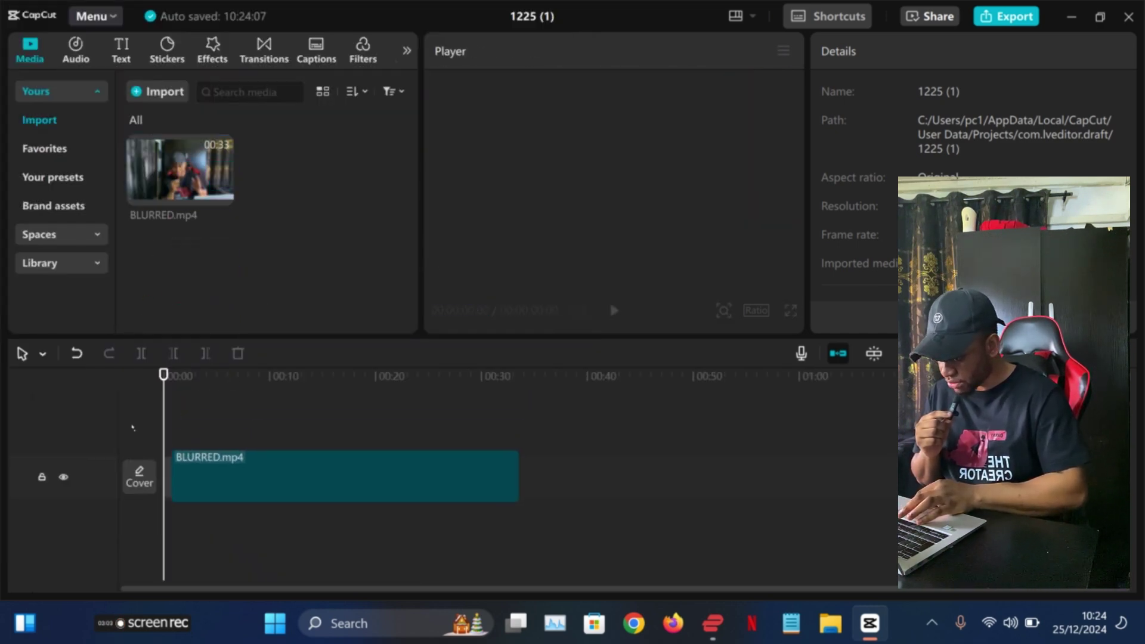
drag(132, 427, 175, 484)
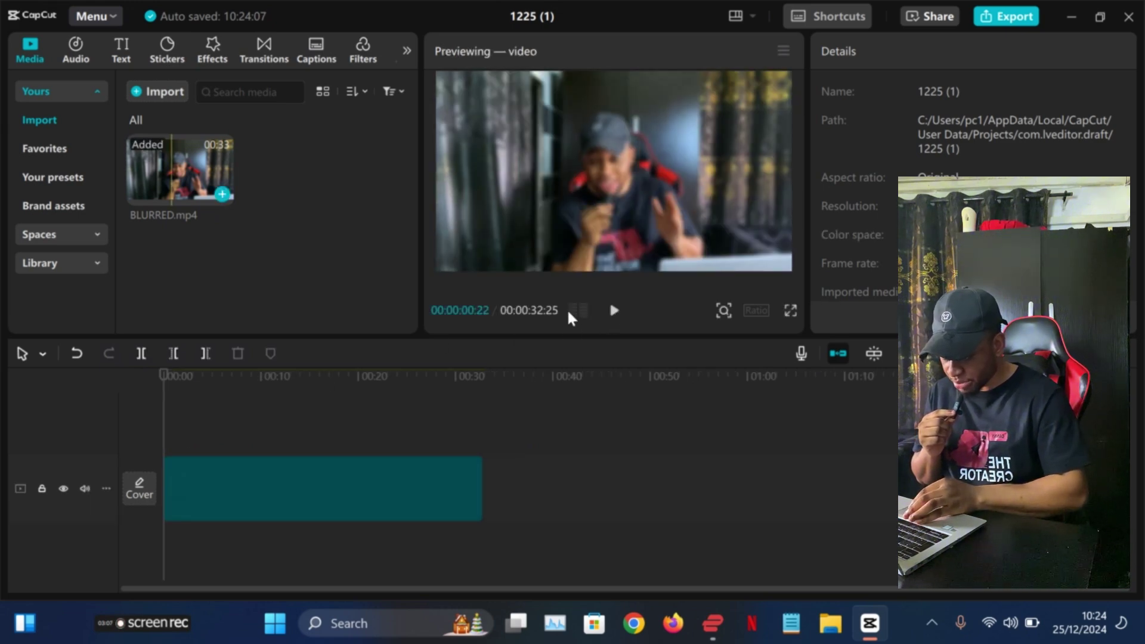
click(612, 311)
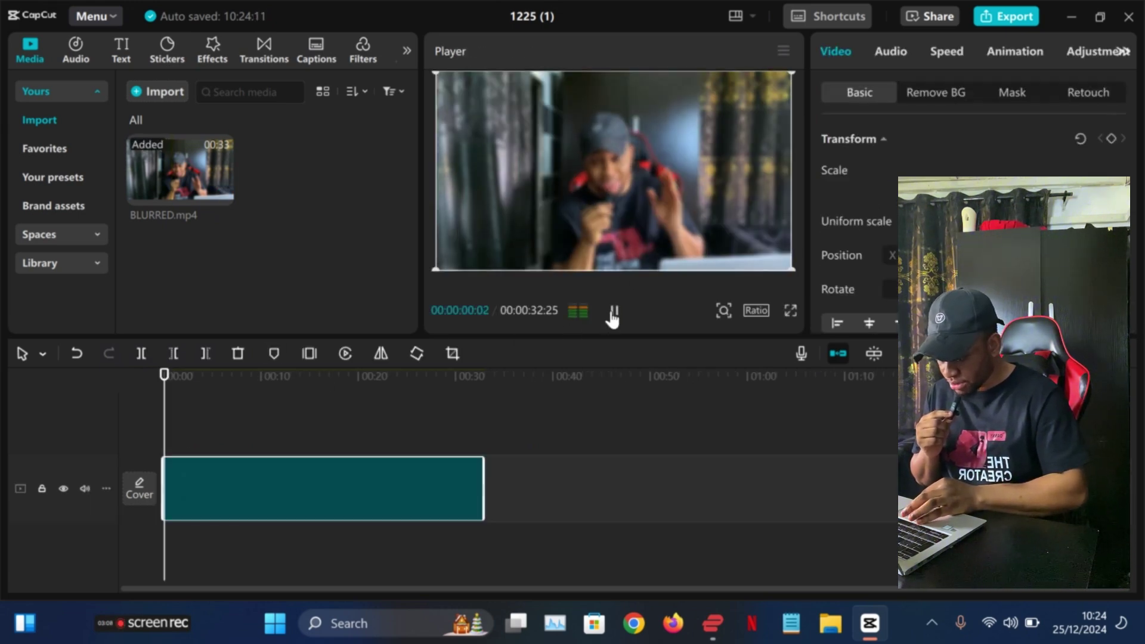
click(613, 315)
drag(180, 376, 90, 407)
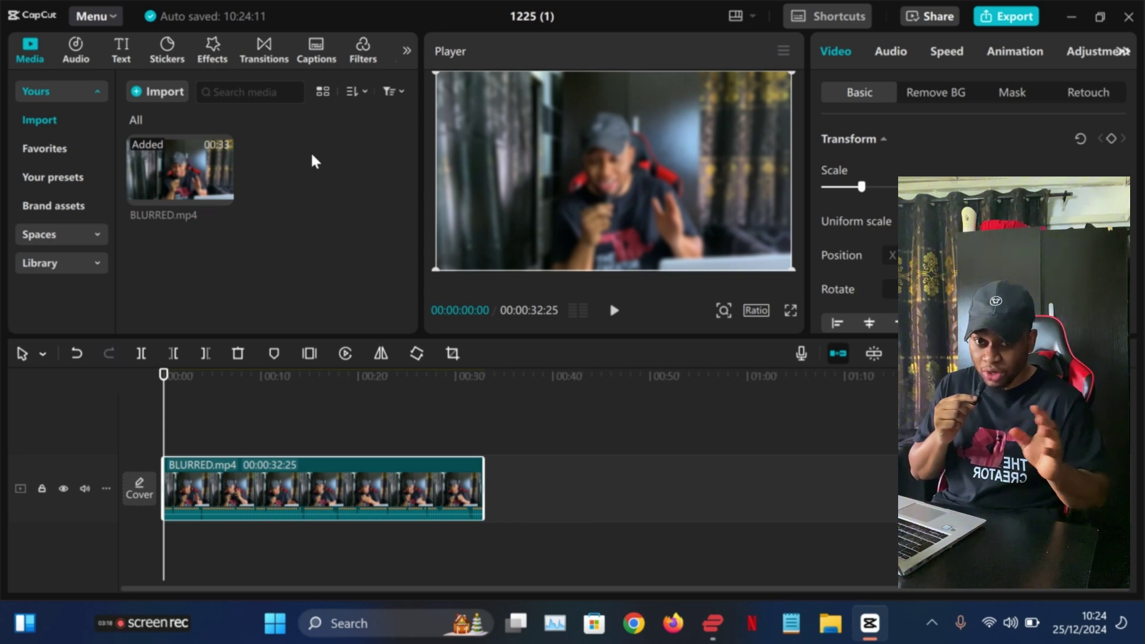
- Import TEST FILE.mp4 from the work space folder onto a track above BLURRED.mp4
click(149, 95)
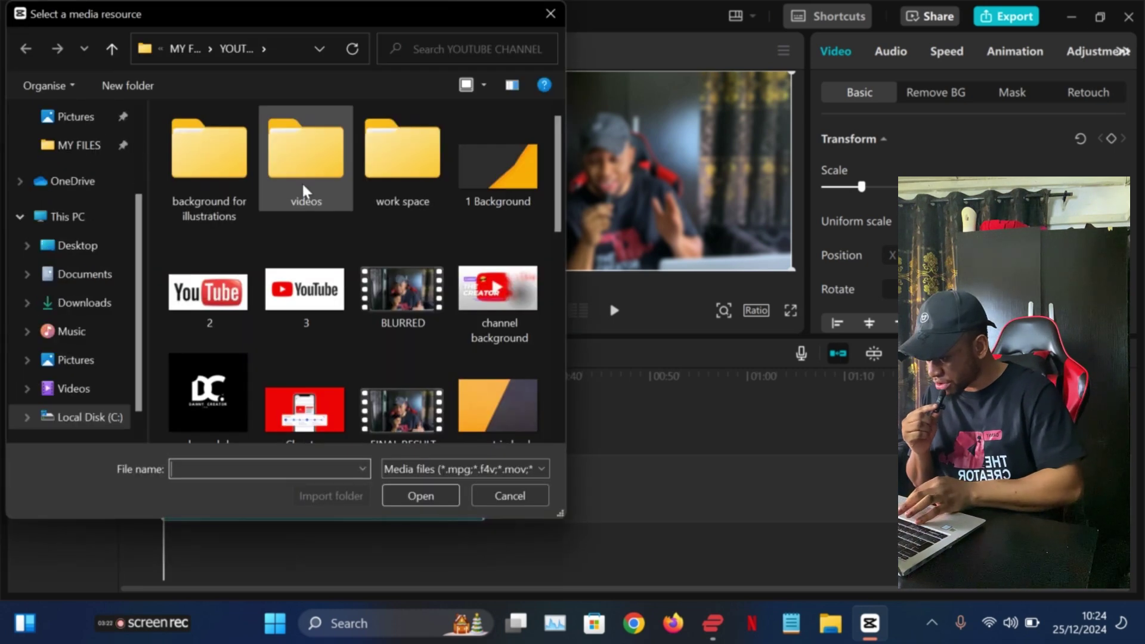
double_click(396, 162)
click(246, 370)
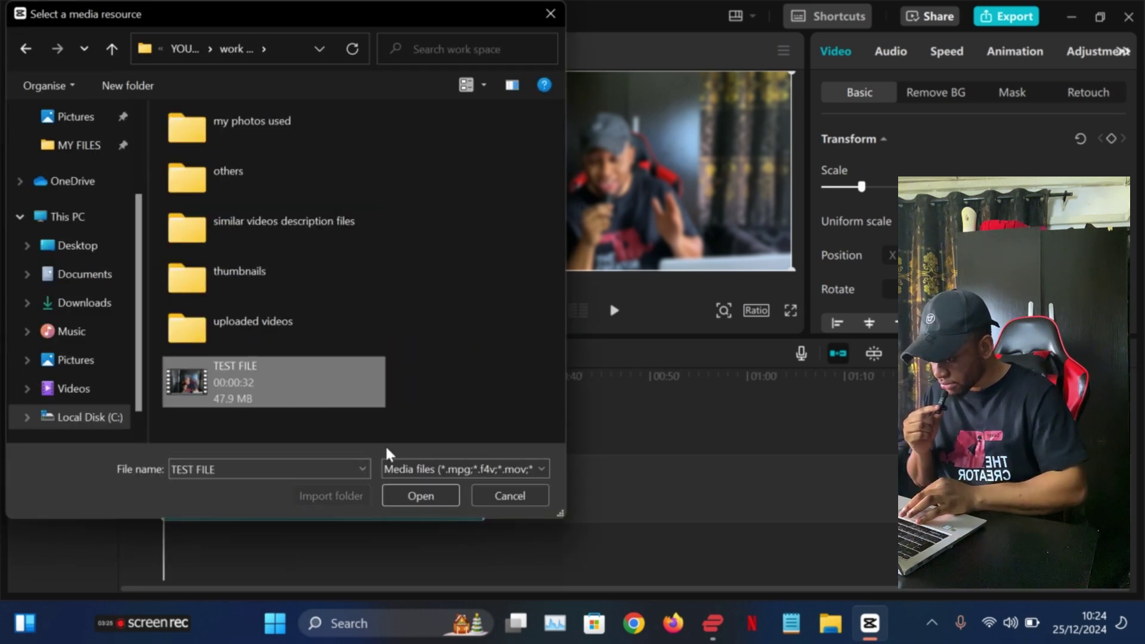
click(402, 490)
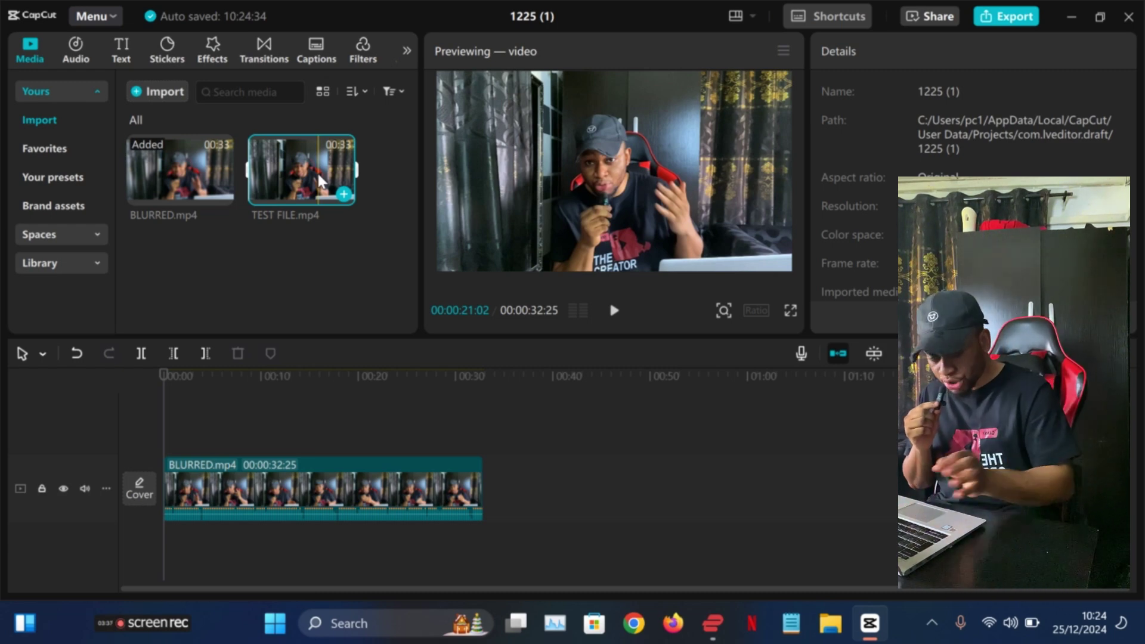
drag(317, 171, 236, 418)
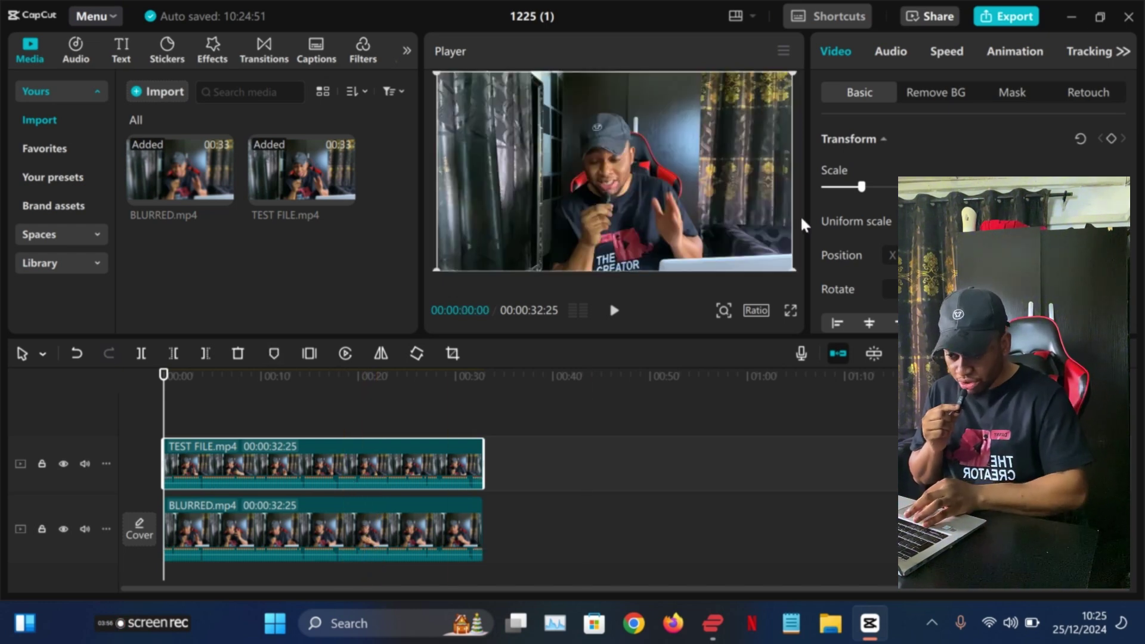
- Apply Auto removal to the TEST FILE clip's background and preview the presenter over the blurred footage
click(934, 95)
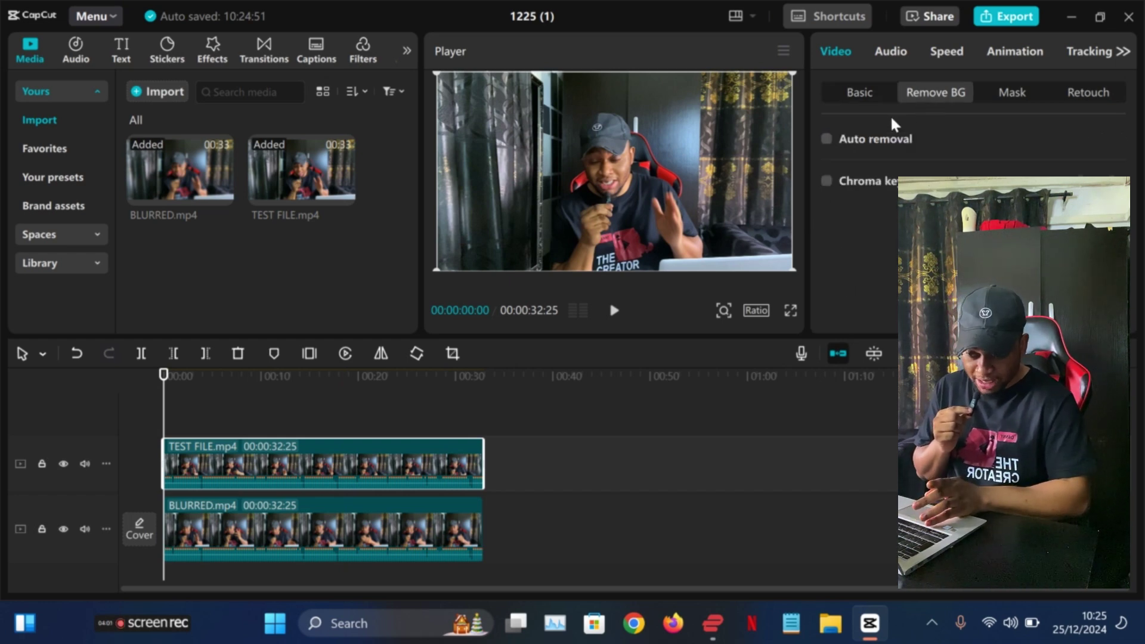
click(827, 141)
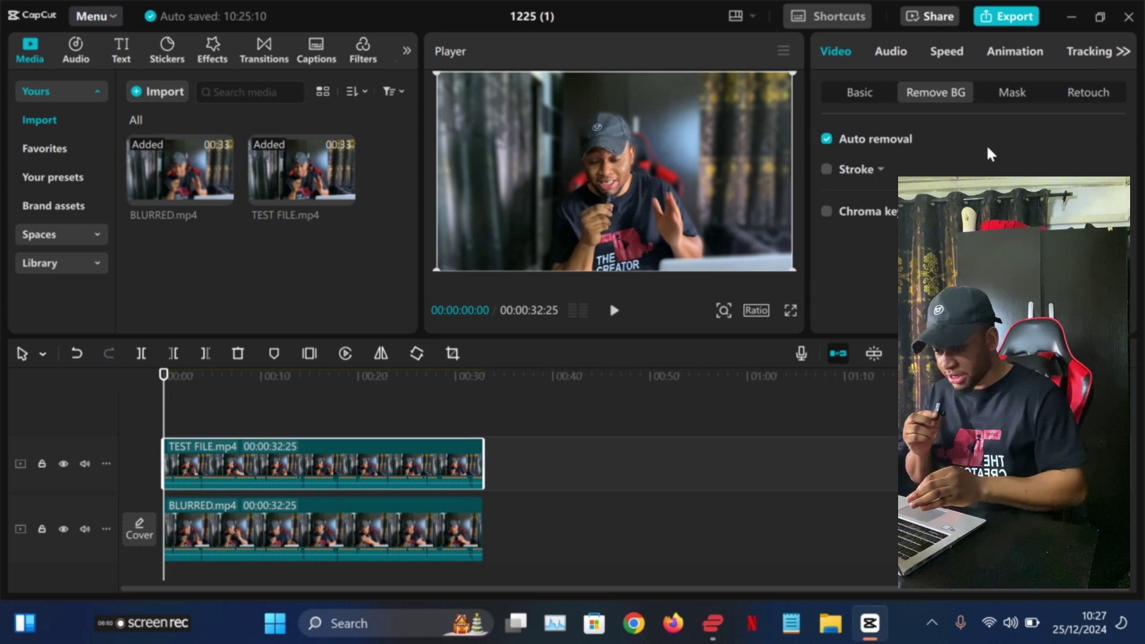
click(614, 311)
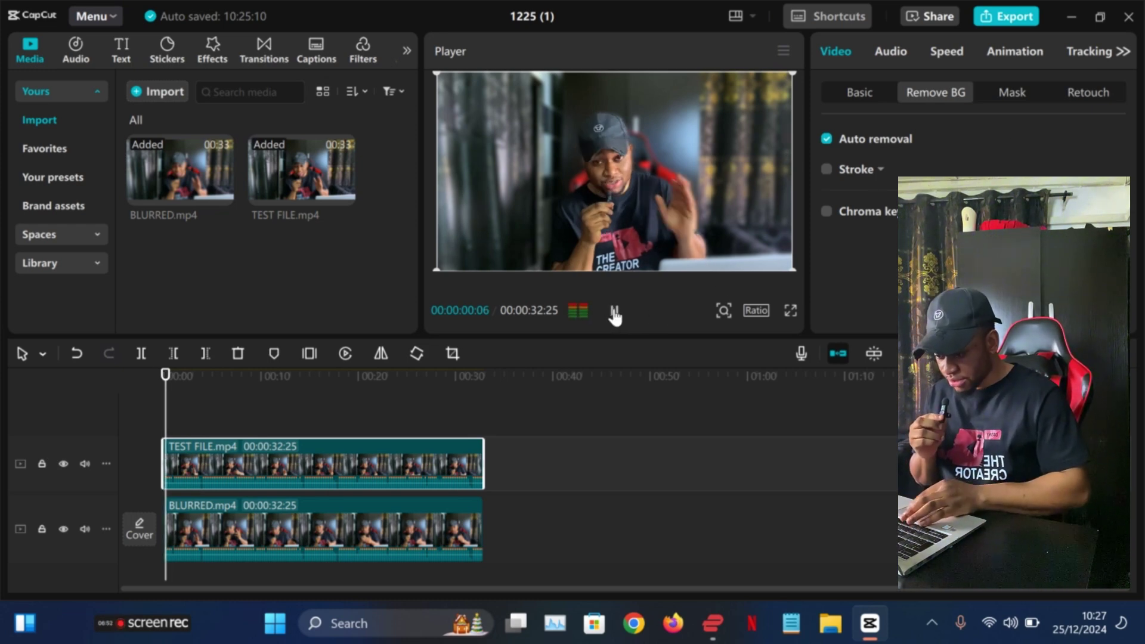
click(615, 313)
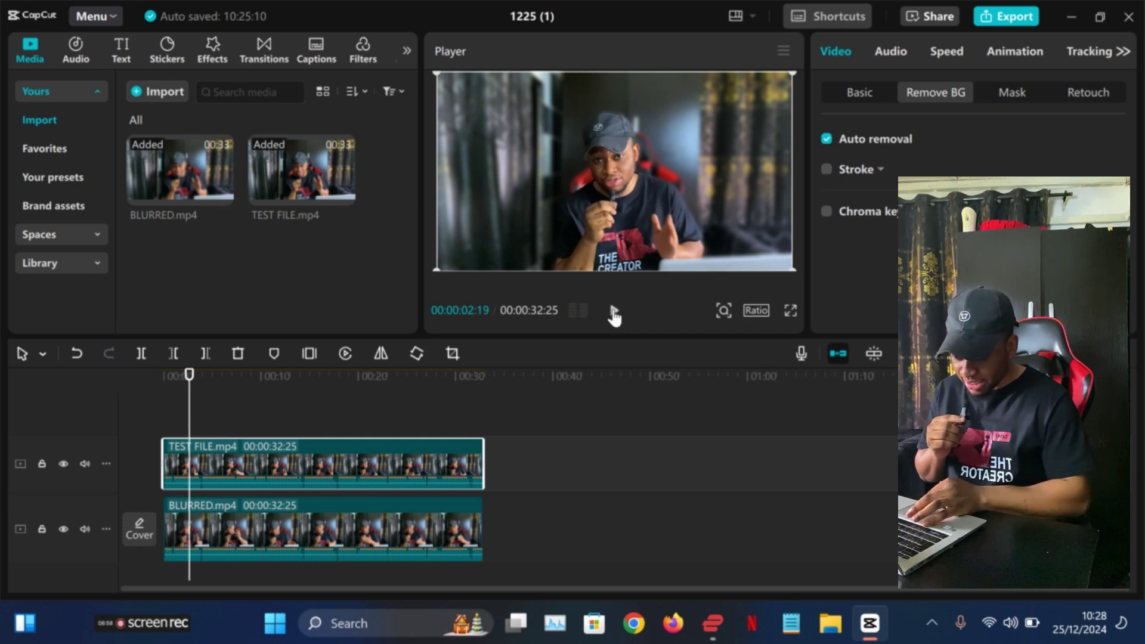
click(615, 312)
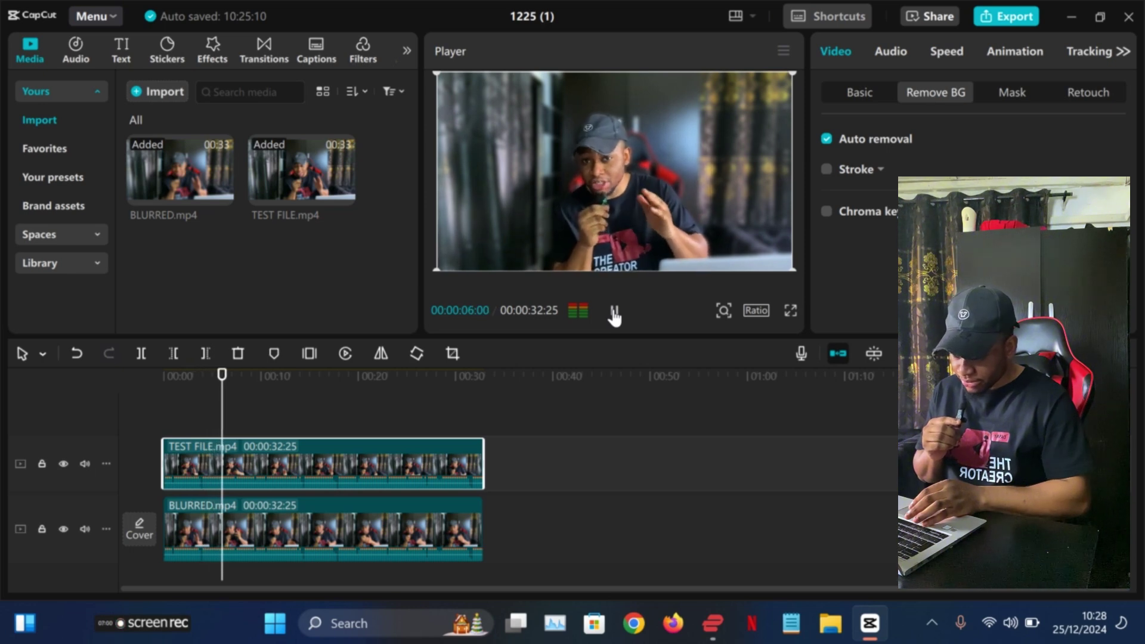
click(614, 312)
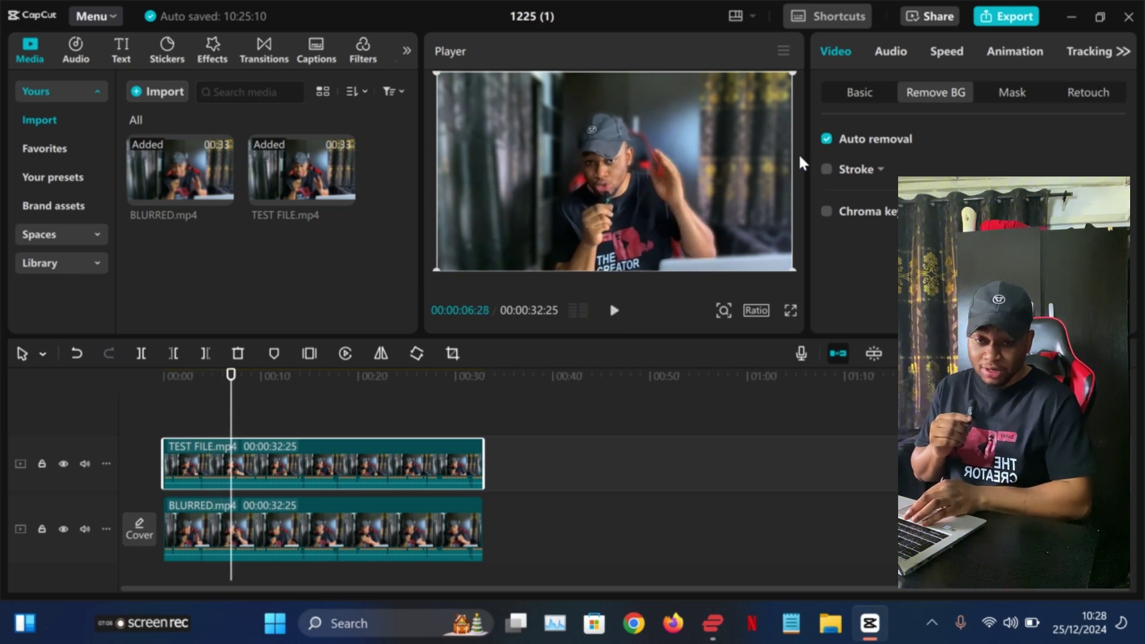
click(1007, 19)
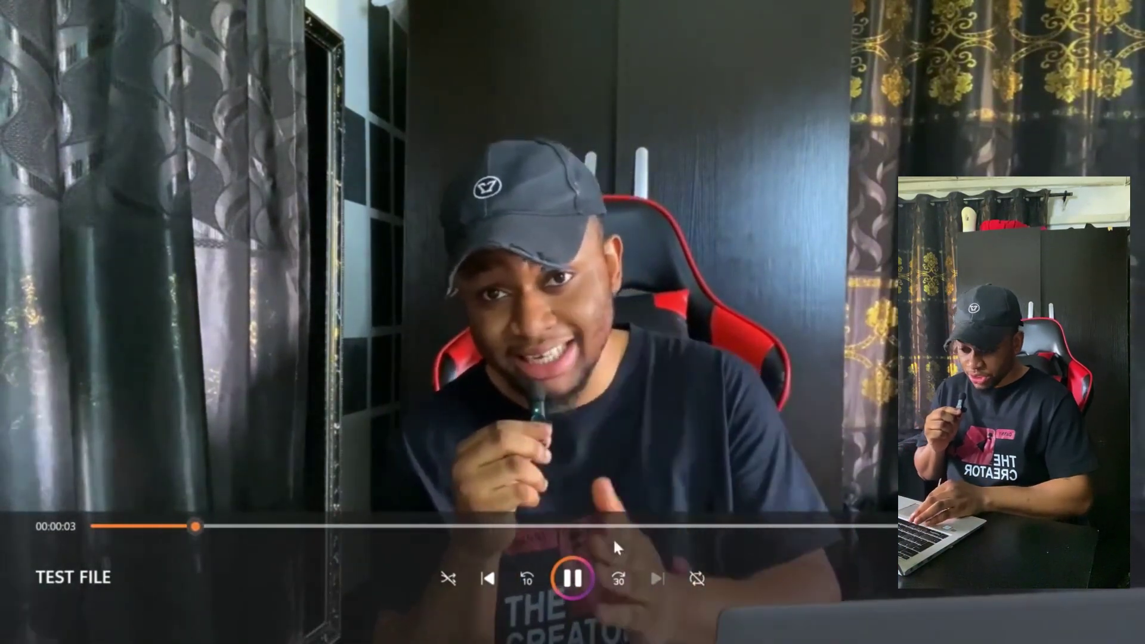
- Close the original TEST FILE in Media Player and play FINAL RESULT, pausing ten seconds in
click(580, 582)
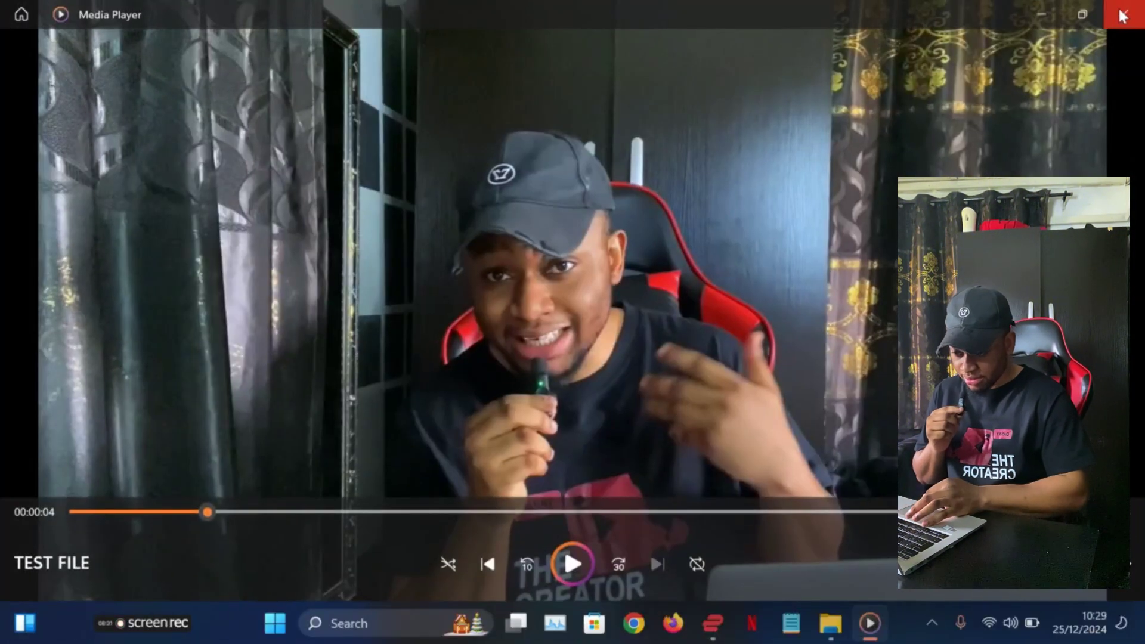
click(1126, 10)
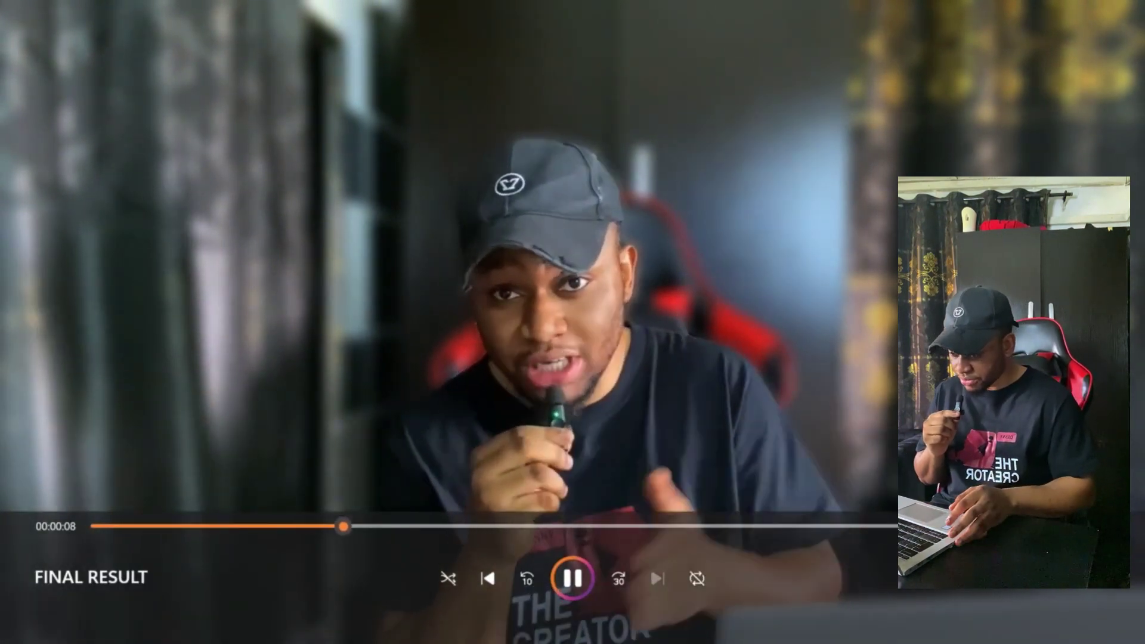
key(space)
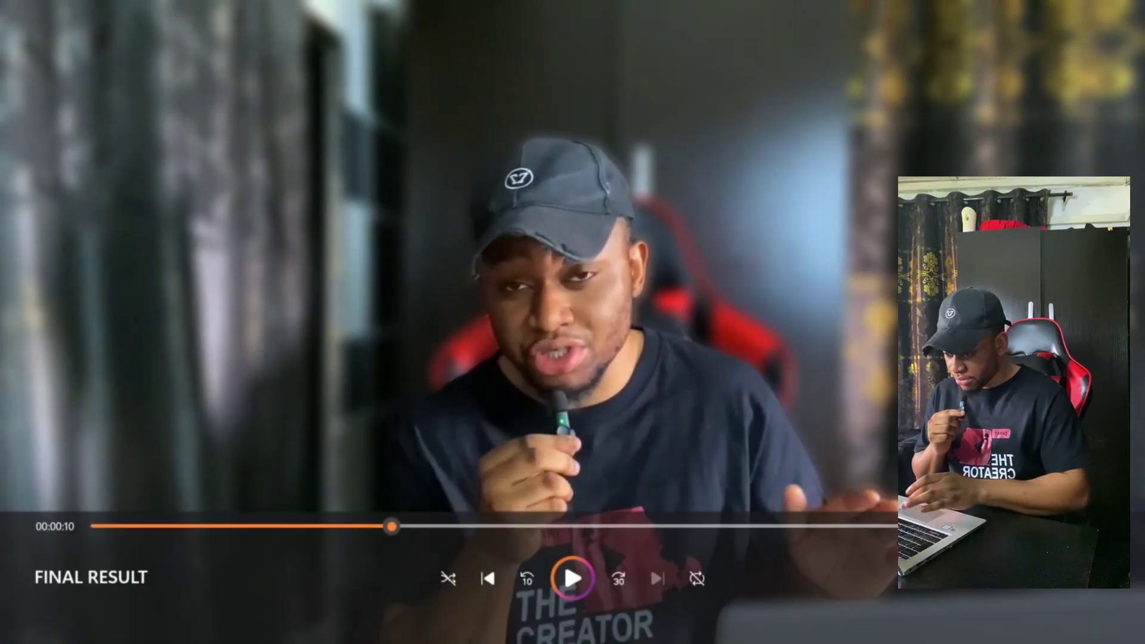